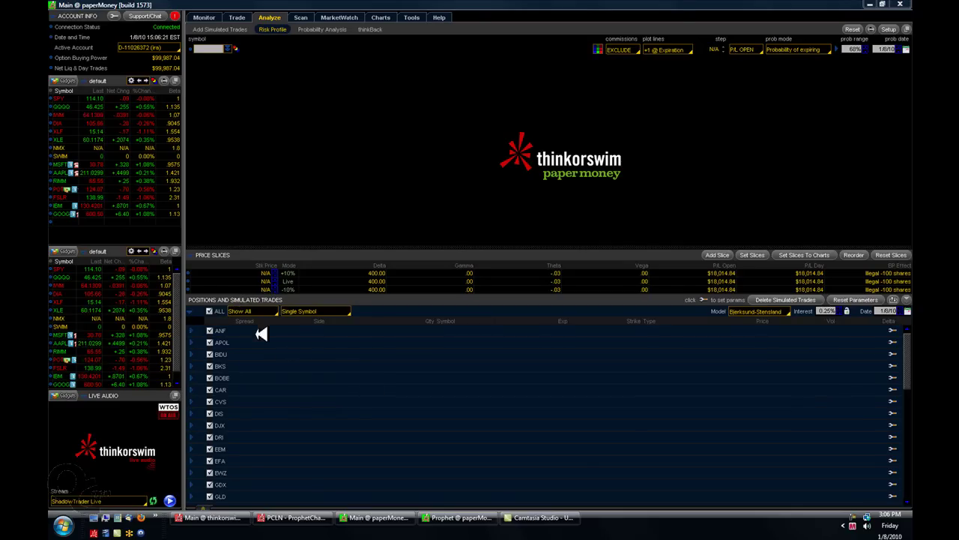
# Switch the positions filter to Hide Simulations, then return it to Show All.
pyautogui.click(266, 310)
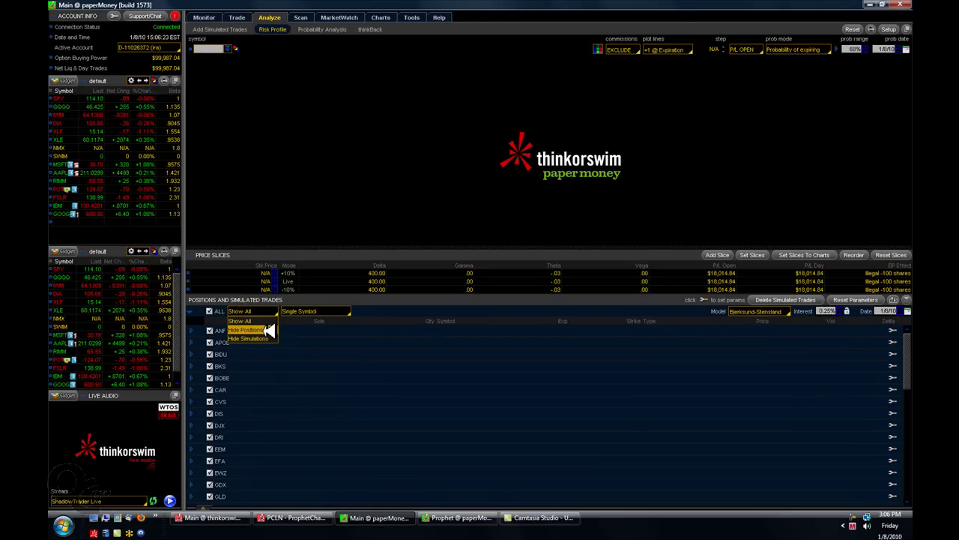
pyautogui.click(268, 338)
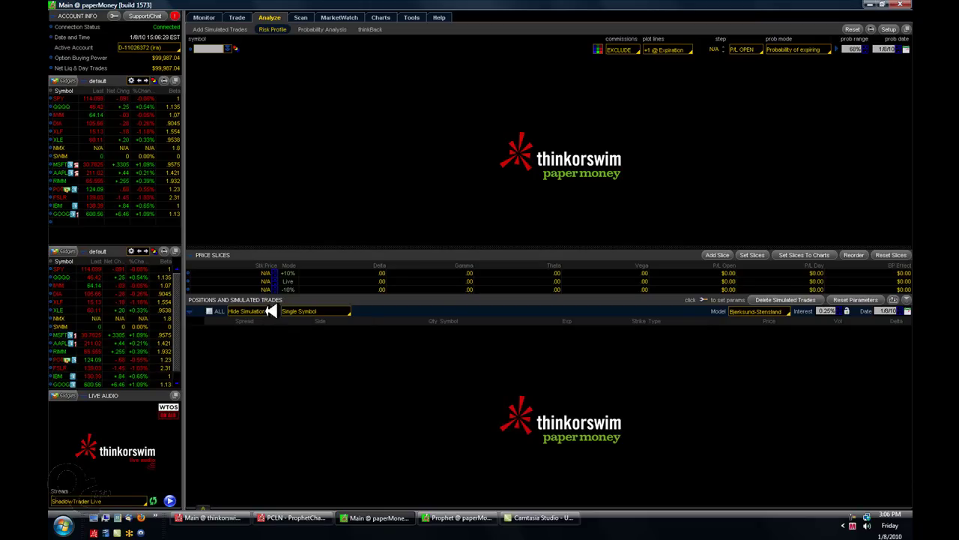
pyautogui.click(272, 311)
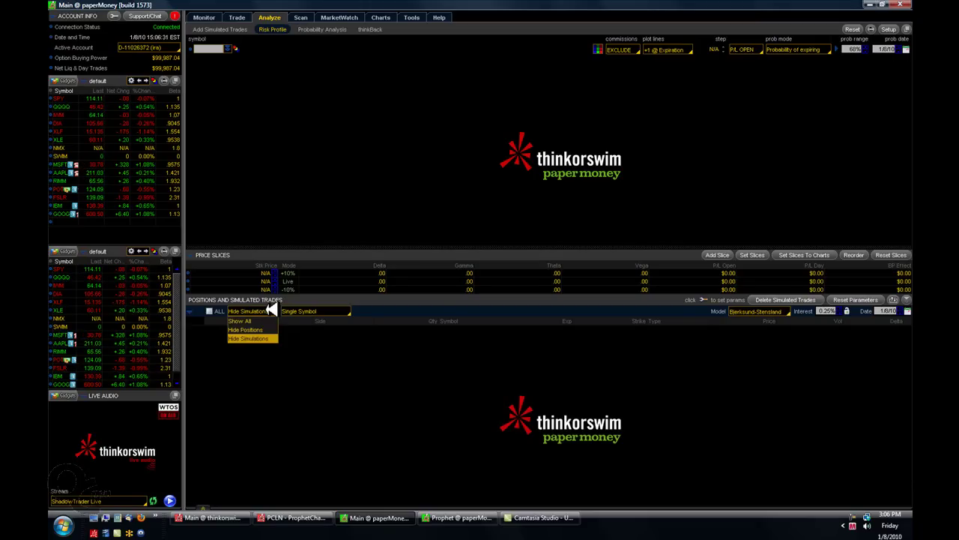
pyautogui.click(264, 320)
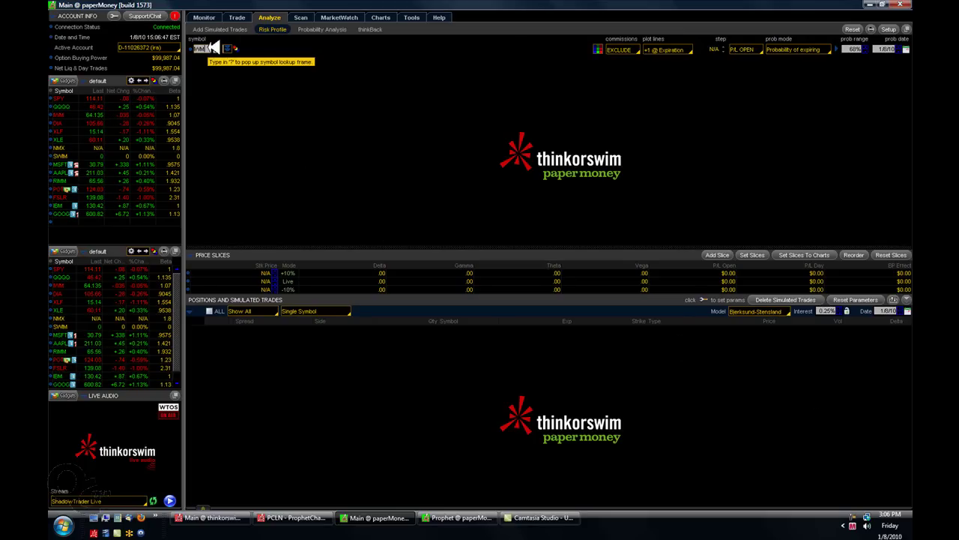
# Load IWM and expand its FEB 10 option chain in Add Simulated Trades, scrolled to the 55–69 strikes.
pyautogui.press('Return')
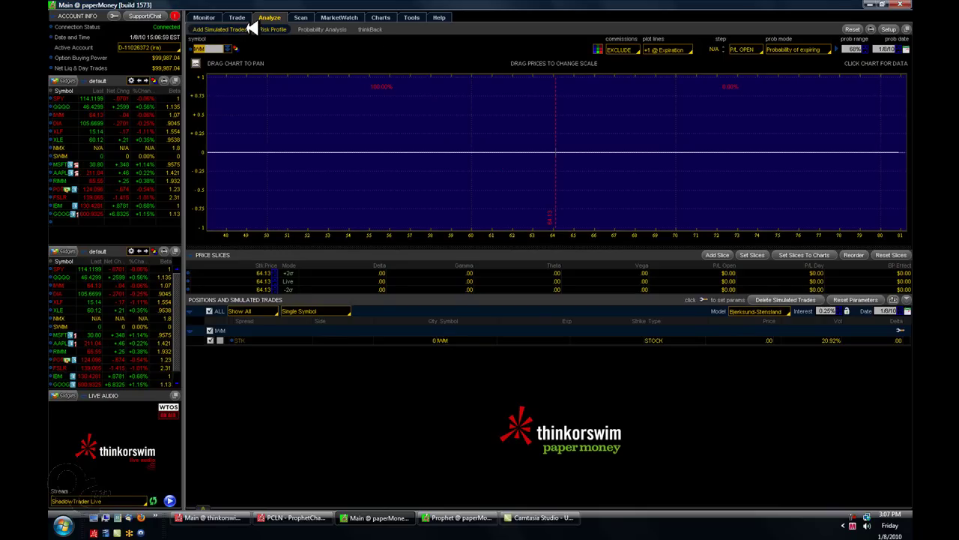
pyautogui.click(252, 28)
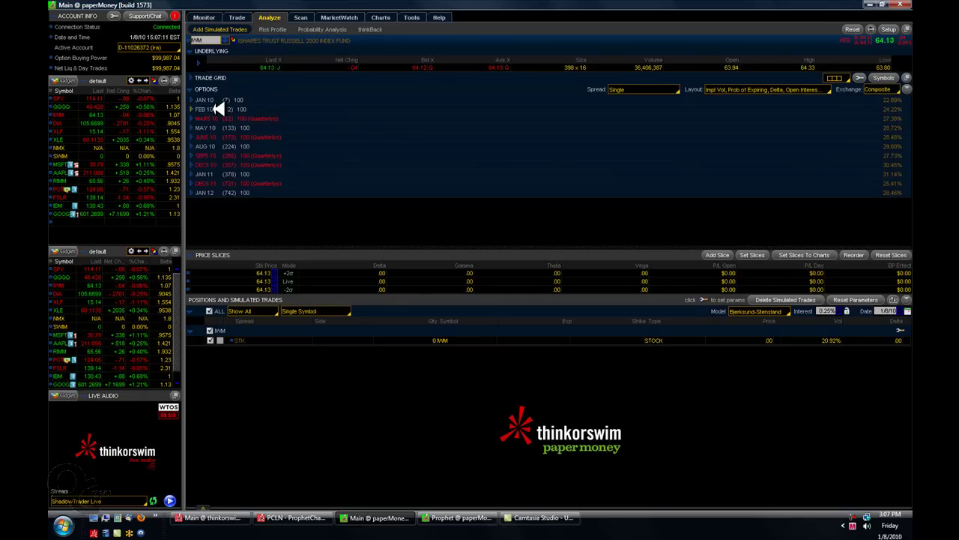
pyautogui.click(216, 109)
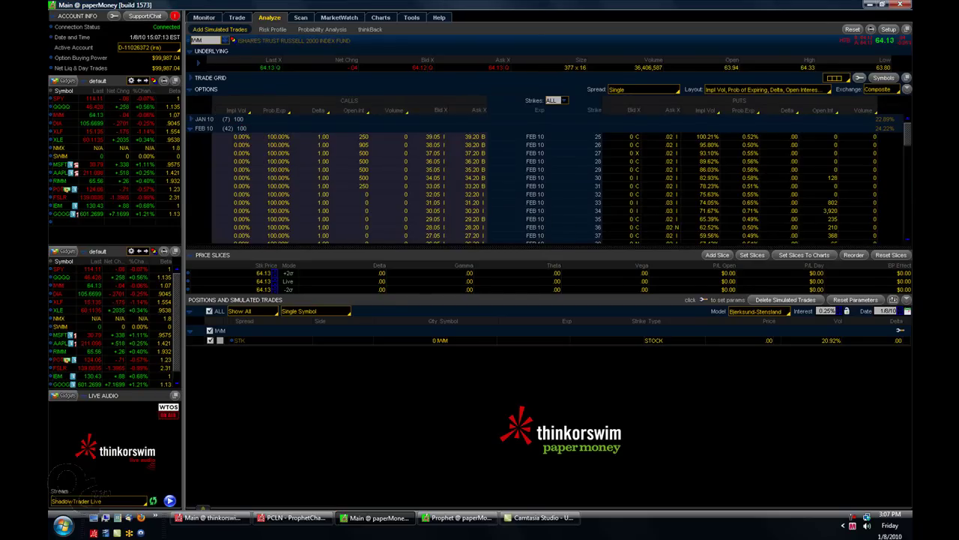
pyautogui.moveTo(910, 135); pyautogui.dragTo(910, 188)
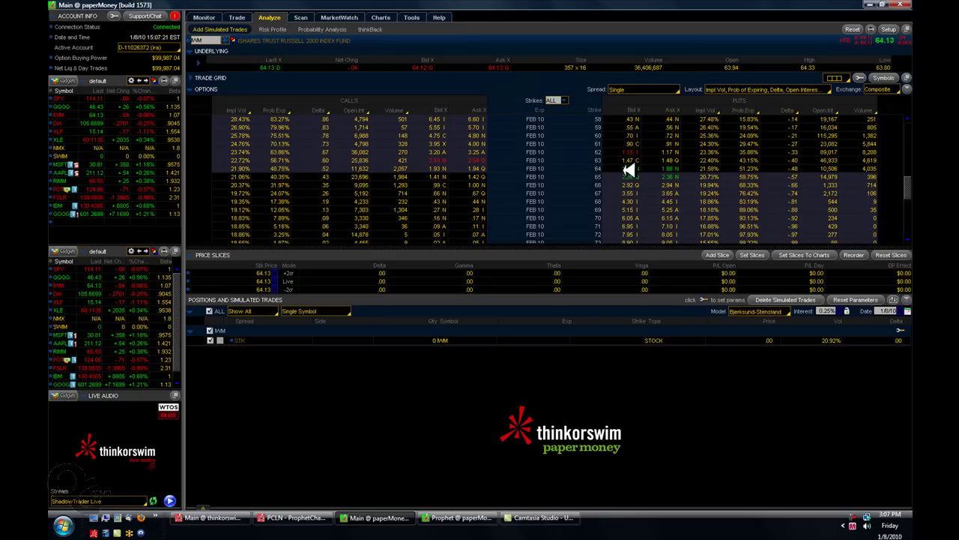
# Review the IWM chart in Prophet, then close the Prophet window.
pyautogui.click(465, 517)
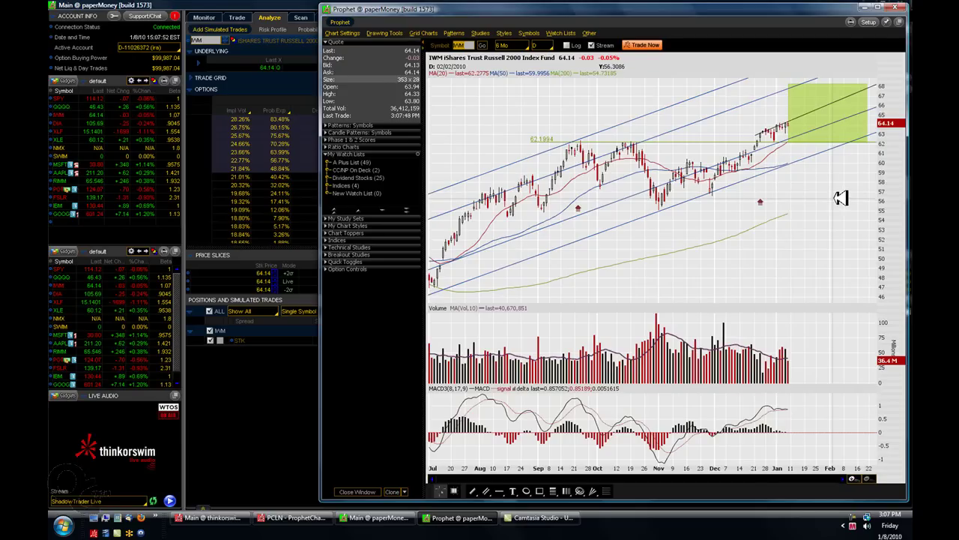
pyautogui.click(270, 401)
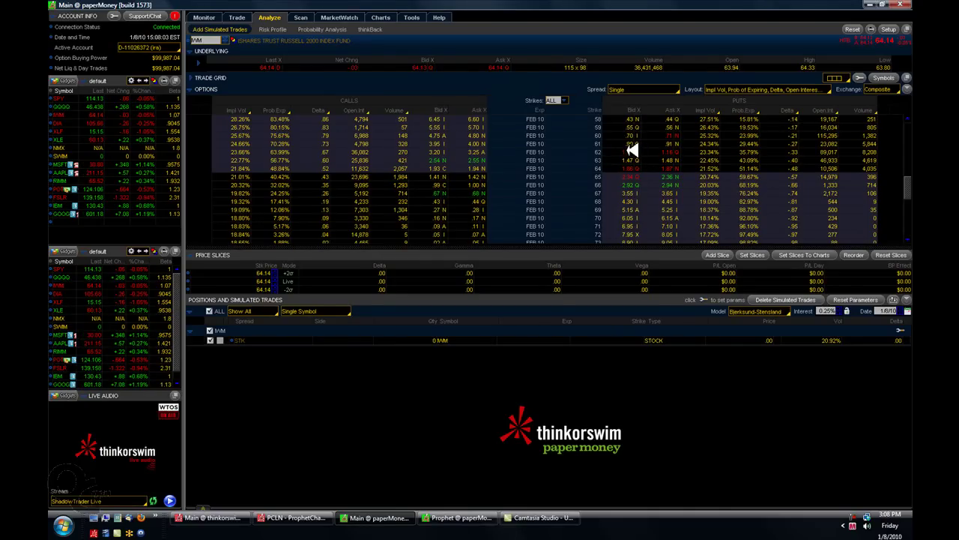
# Sell an IWM FEB 10 62/61 put vertical from the 62 put bid for a .25 credit.
pyautogui.rightClick(632, 152)
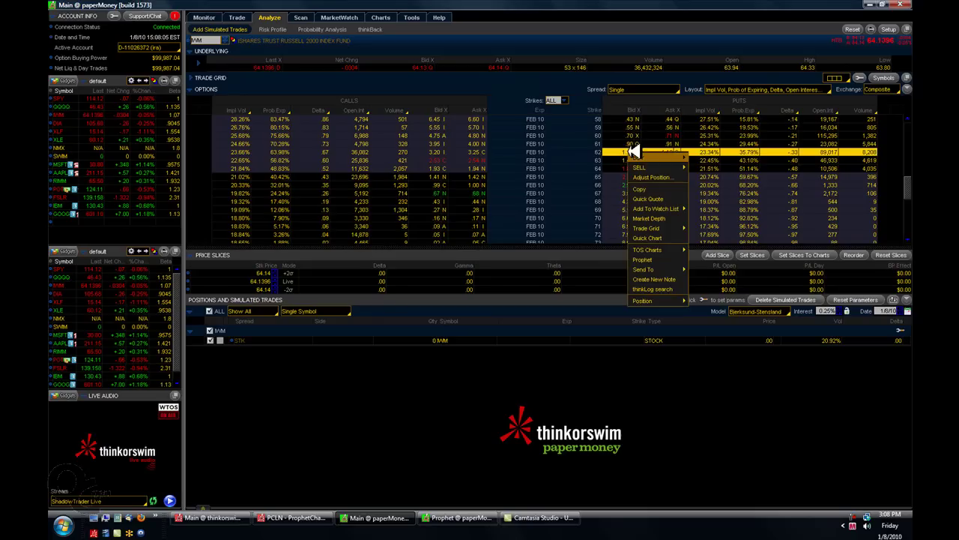
pyautogui.moveTo(641, 166)
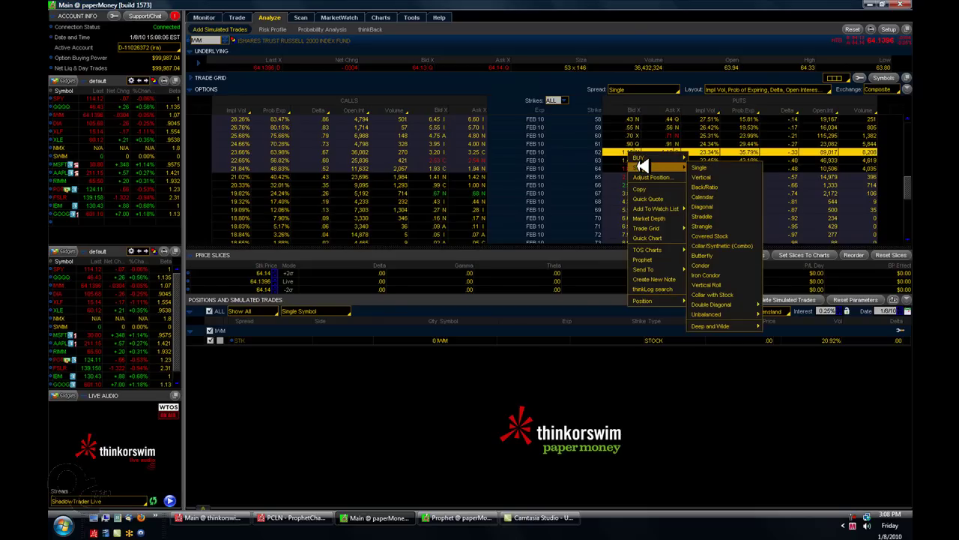
pyautogui.click(701, 177)
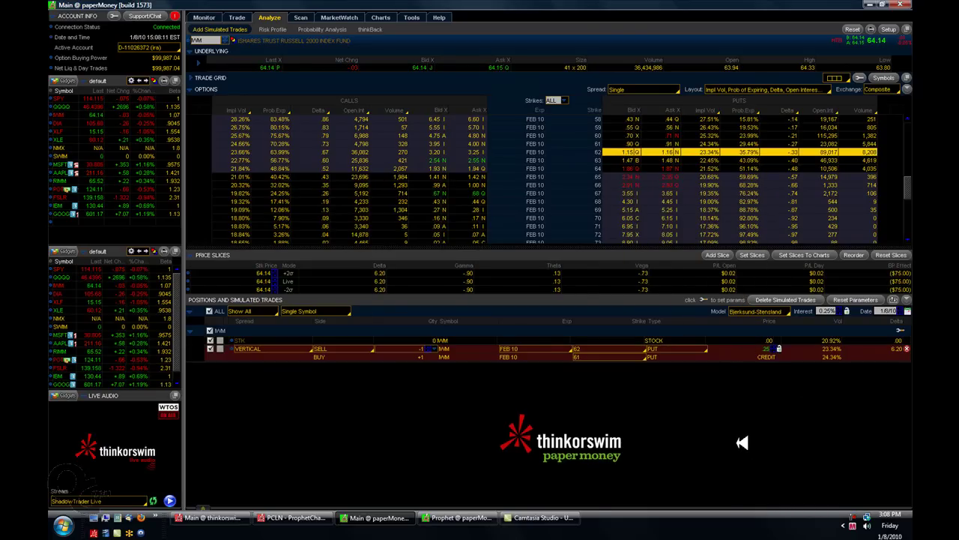
# Show the spread's Risk Profile with commissions included and a data line near price 68.3.
pyautogui.click(291, 28)
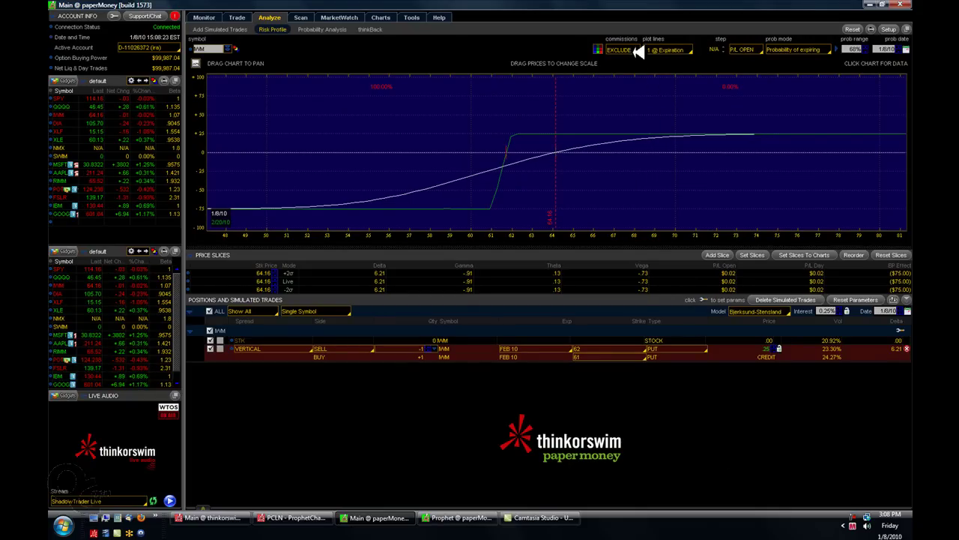
pyautogui.click(636, 49)
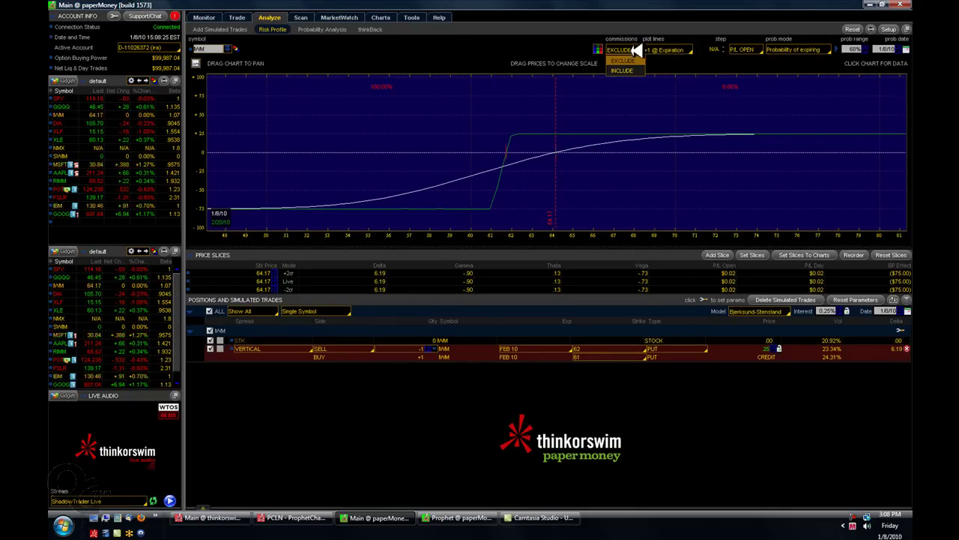
pyautogui.click(622, 66)
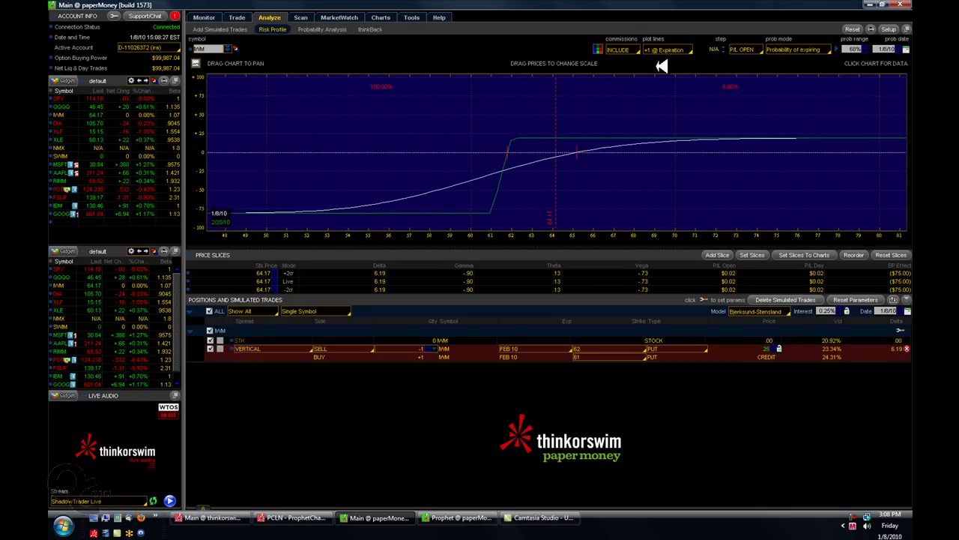
pyautogui.click(640, 92)
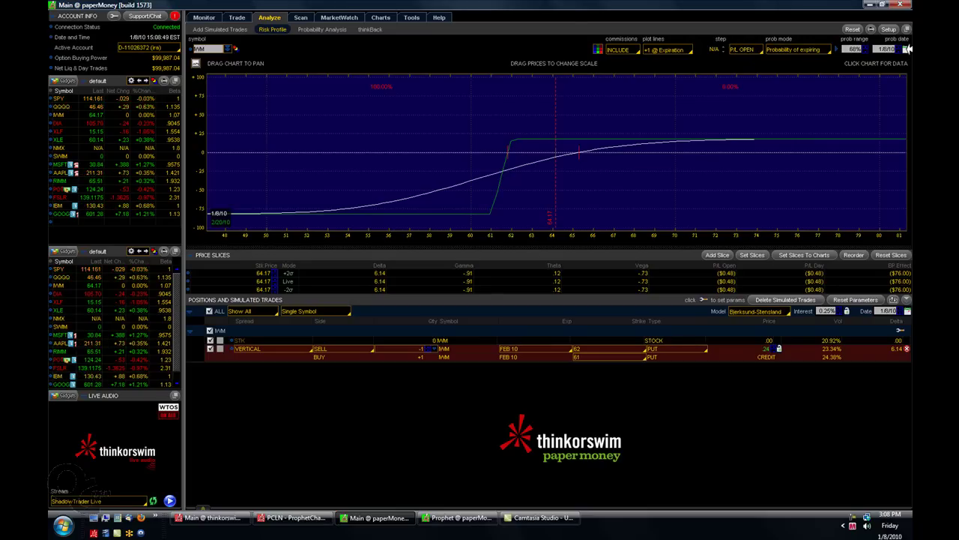
# Set the probability date to February 19, 2010 (2/19/10).
pyautogui.click(907, 48)
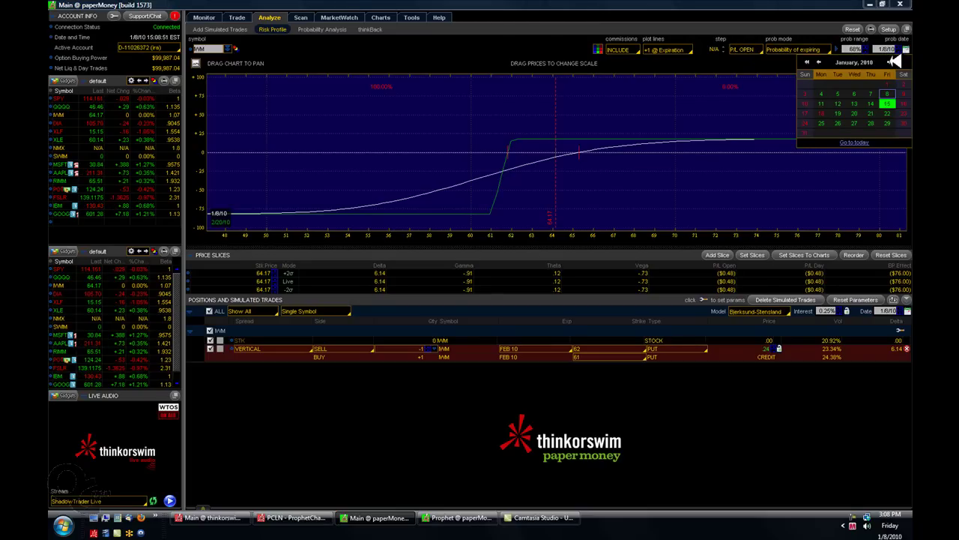
pyautogui.click(894, 61)
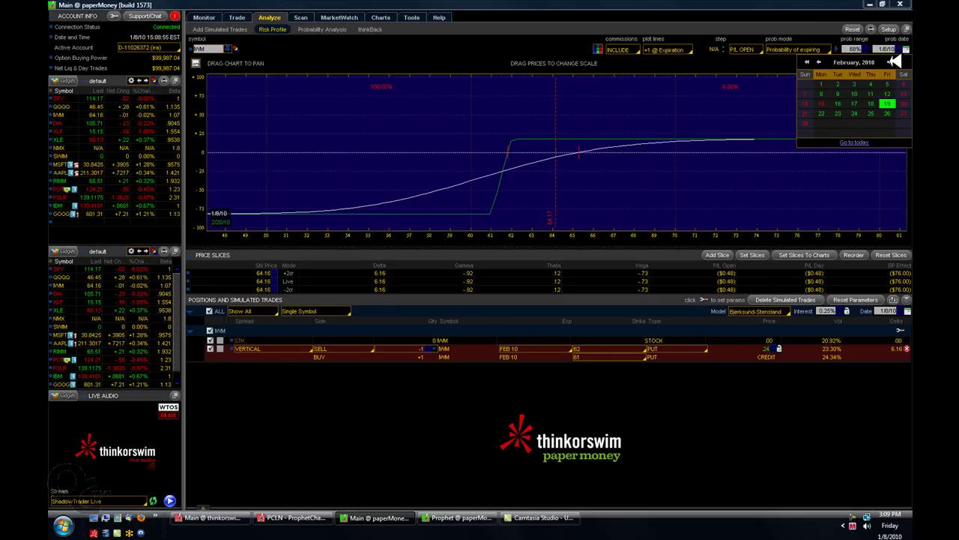
pyautogui.click(887, 103)
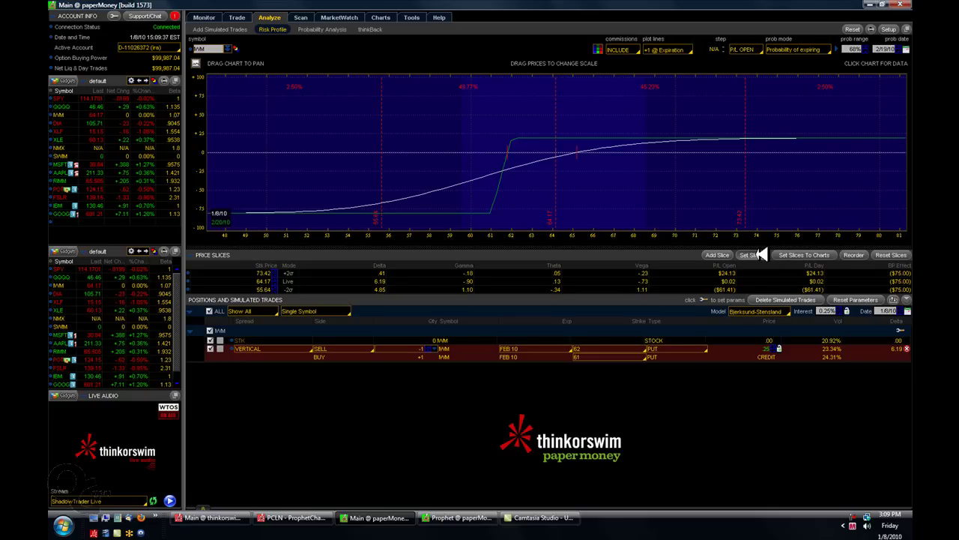
# Apply the -1σ base +1σ price slice preset, placing slices at 68.57 and 59.57.
pyautogui.click(761, 255)
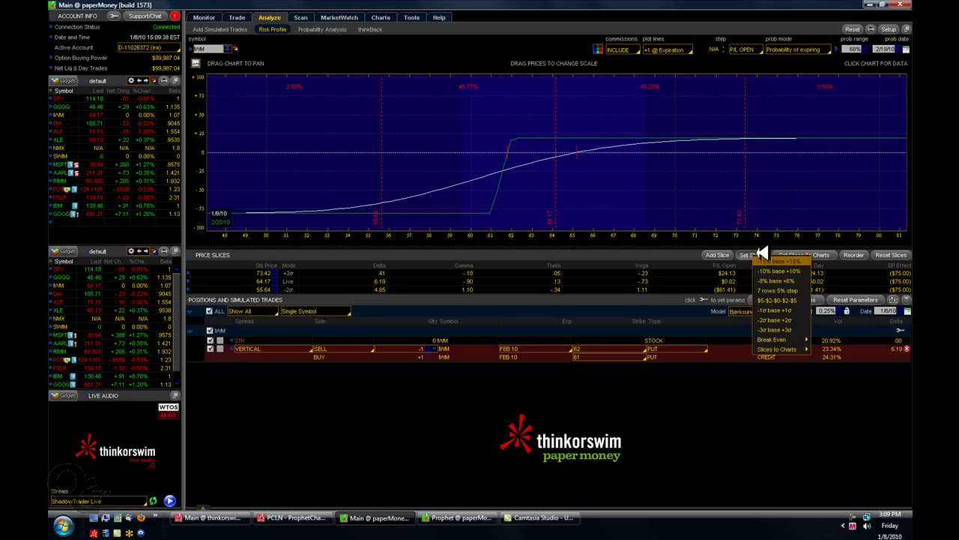
pyautogui.click(781, 308)
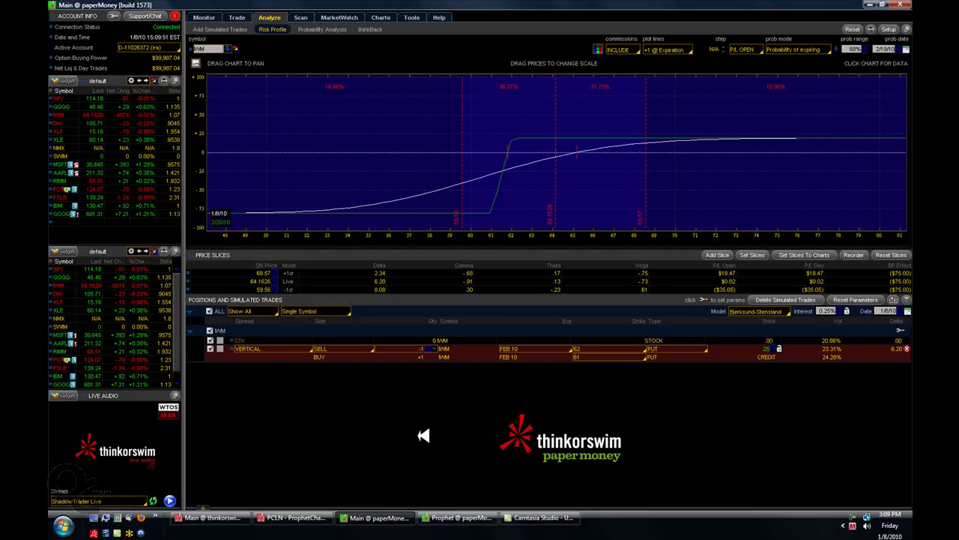
# Change the middle price slice's mode to Lock at 64.17.
pyautogui.click(292, 281)
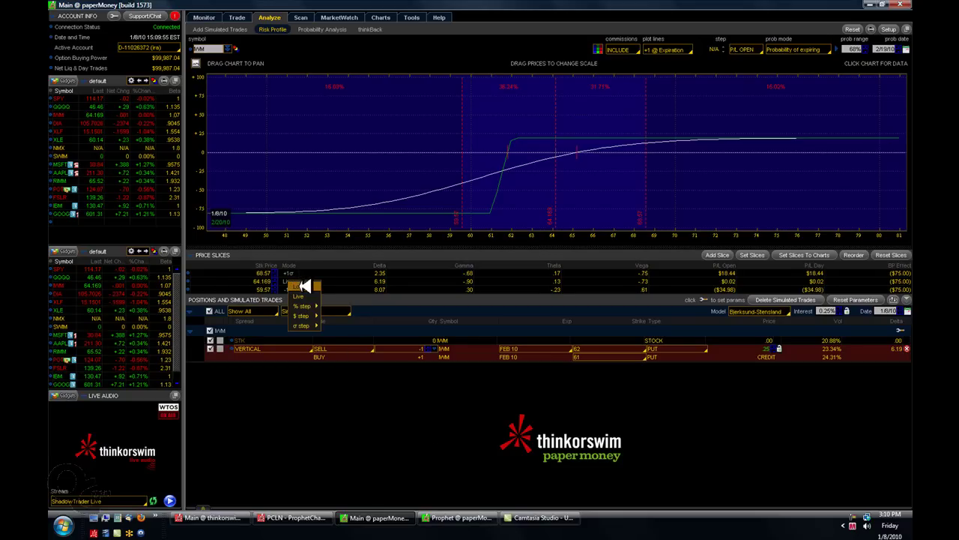
pyautogui.click(304, 285)
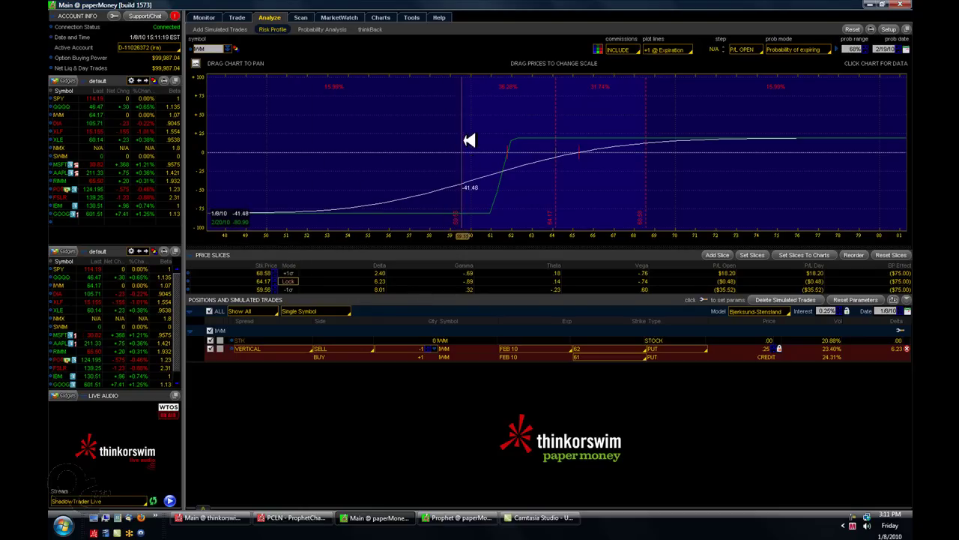
# Drag the lower price slice lower, then reset slices with the -1σ base +1σ preset.
pyautogui.moveTo(468, 138); pyautogui.dragTo(411, 129)
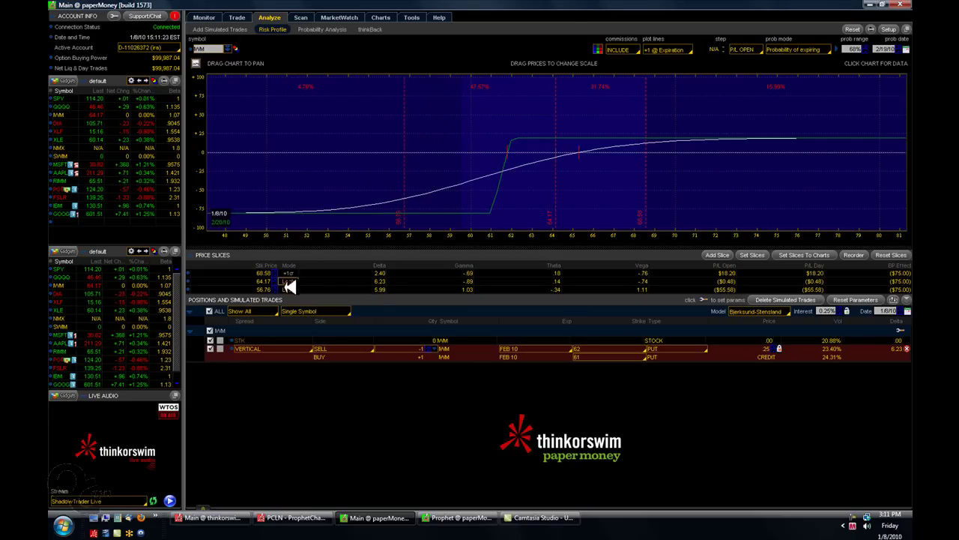
pyautogui.click(753, 255)
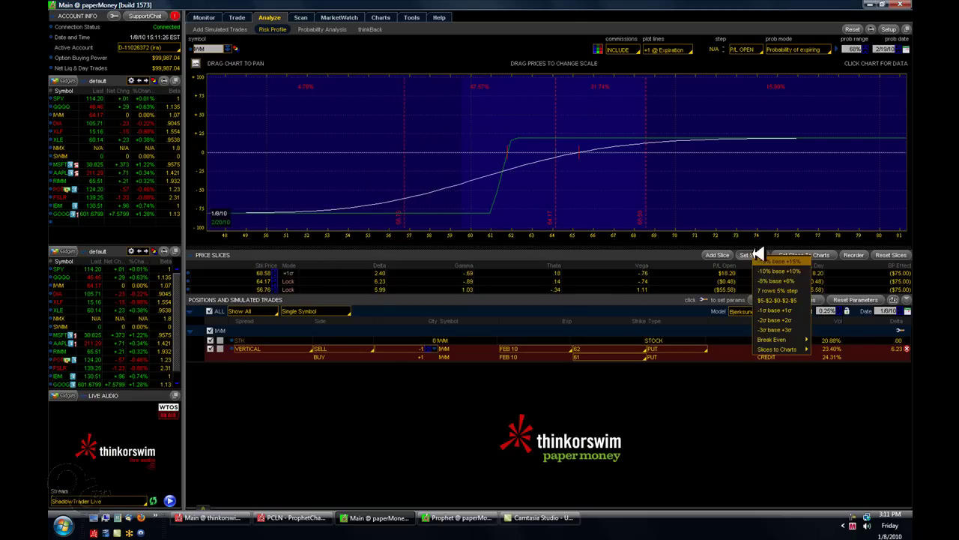
pyautogui.click(783, 311)
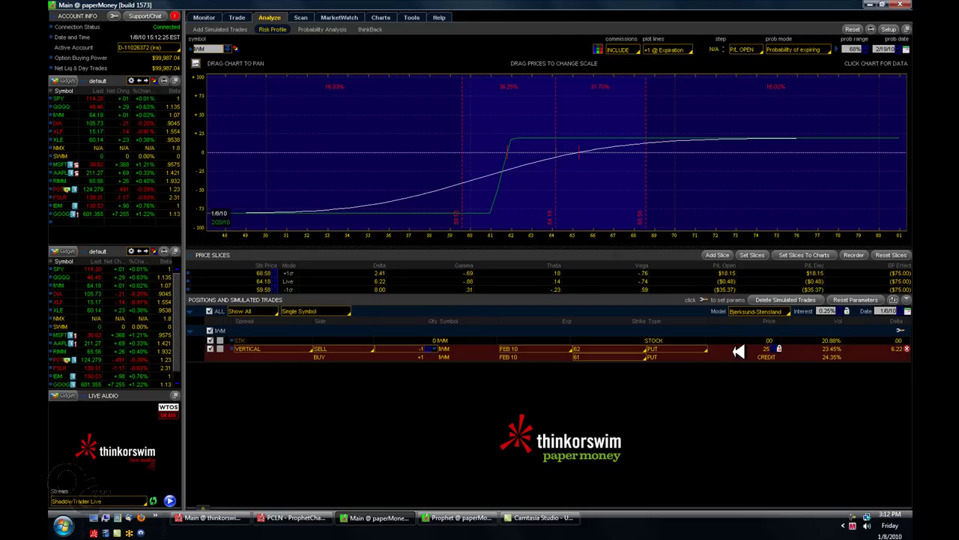
# Choose Confirm and Send for the simulated IWM 62/61 put vertical at a 0.25 limit.
pyautogui.rightClick(738, 351)
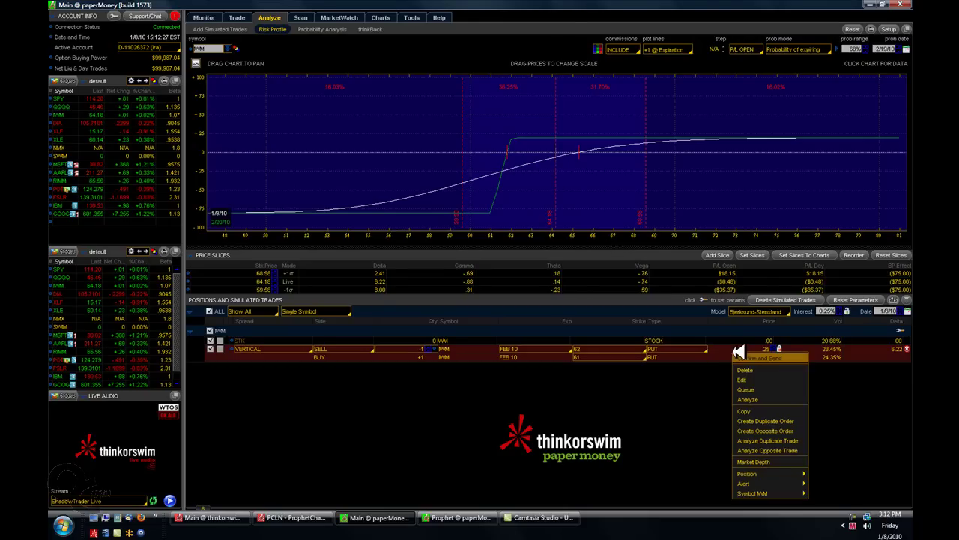
pyautogui.click(742, 357)
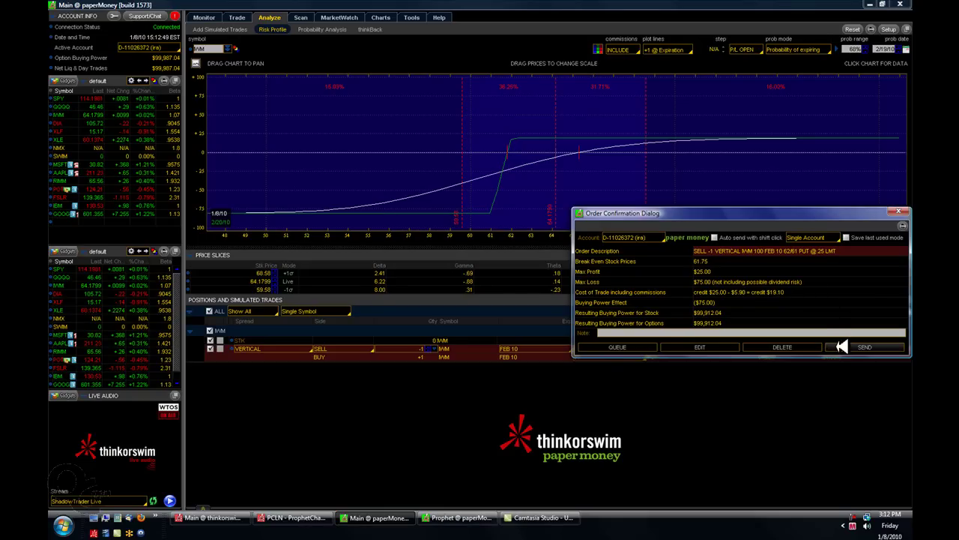
# Send the Feb 10 61/62 put spread order and return to the IWM option chain.
pyautogui.click(839, 346)
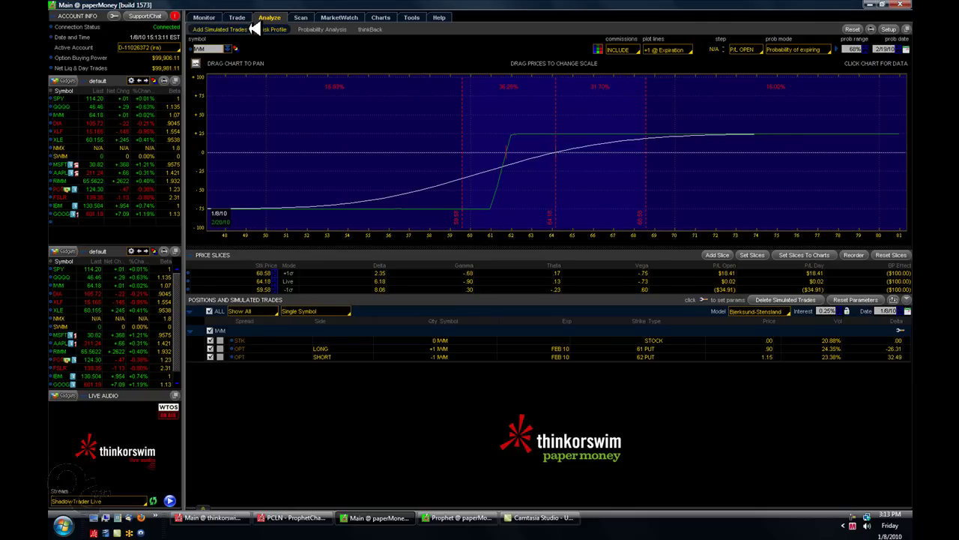
pyautogui.click(254, 28)
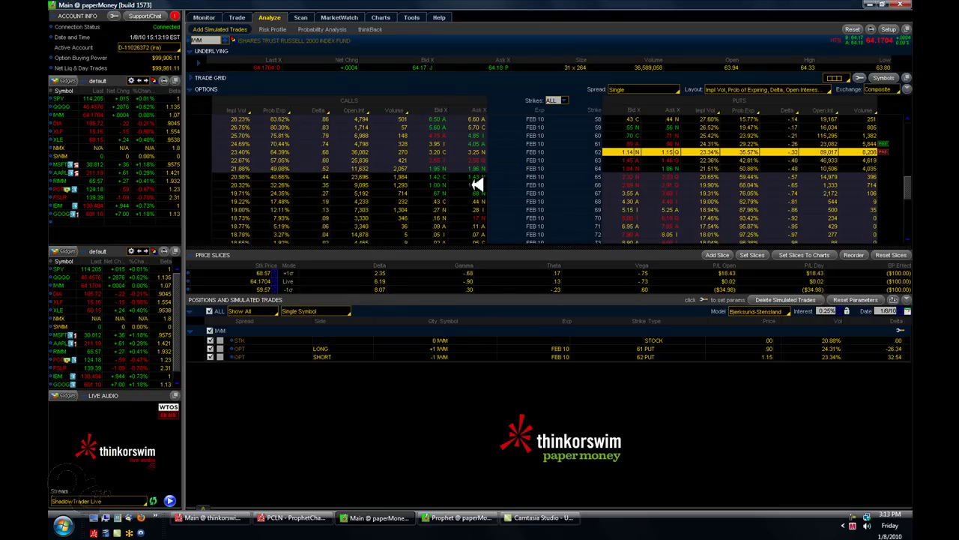
# Add a simulated sold Feb 10 66/67 call vertical at .33 and view it in the Risk Profile.
pyautogui.rightClick(477, 184)
pyautogui.moveTo(481, 200)
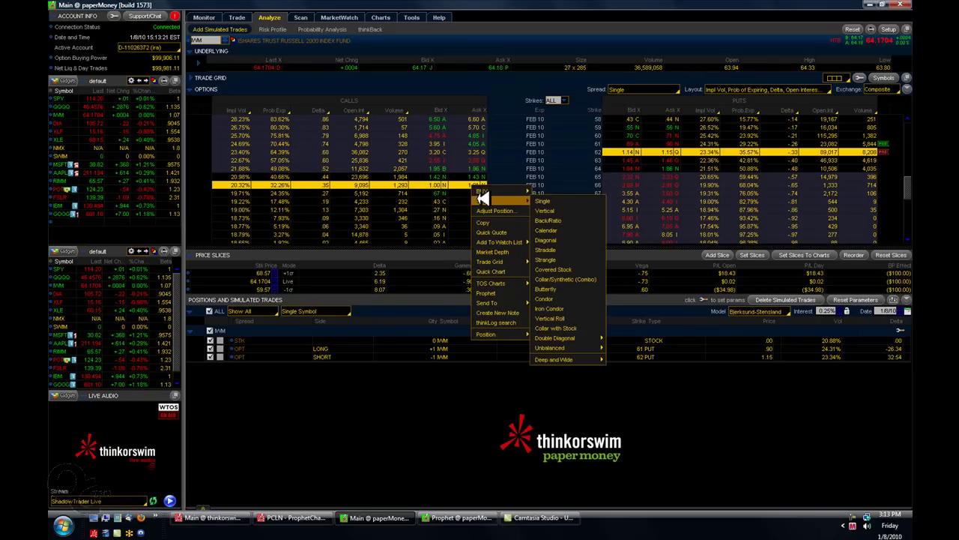
pyautogui.click(556, 210)
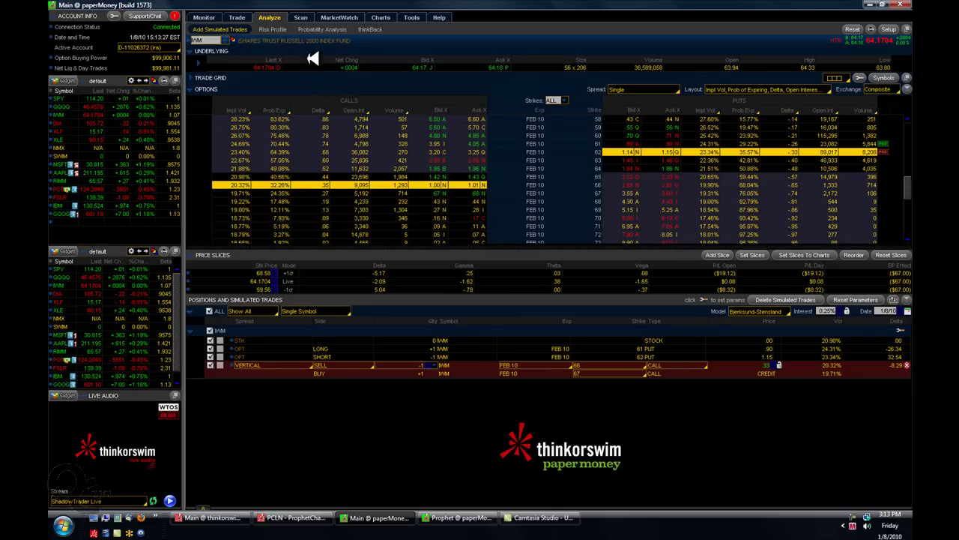
pyautogui.click(289, 28)
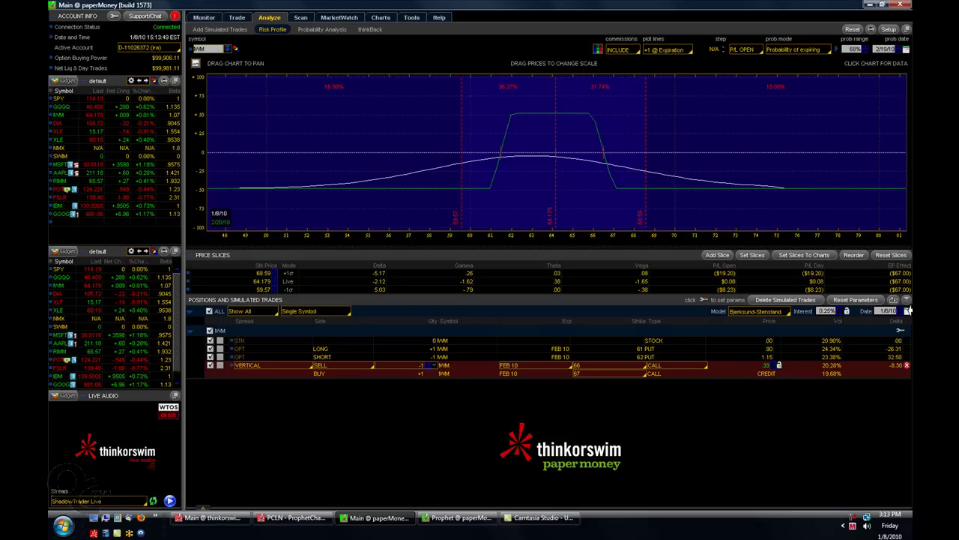
# Set the analysis date to 2/5/10 and lock the middle price slice at 64.17.
pyautogui.click(908, 310)
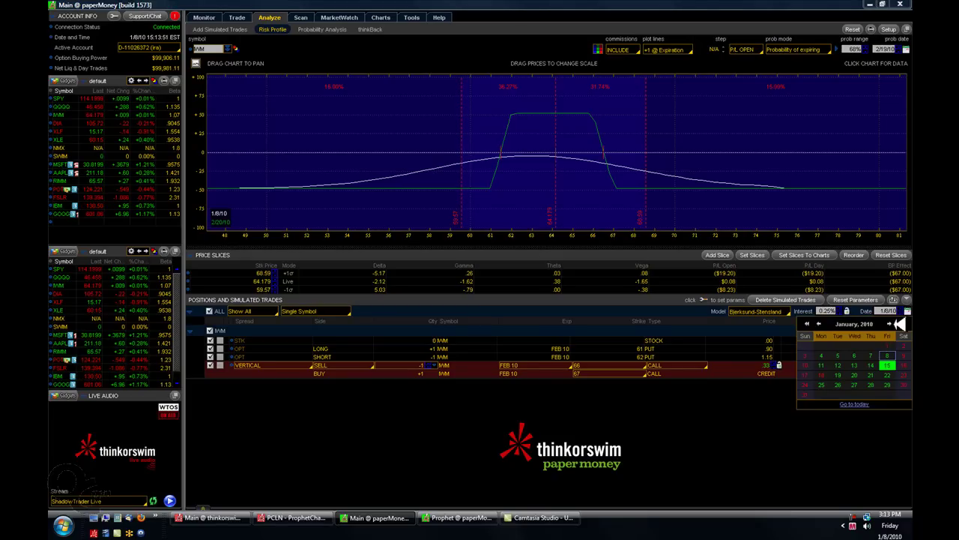
pyautogui.click(893, 323)
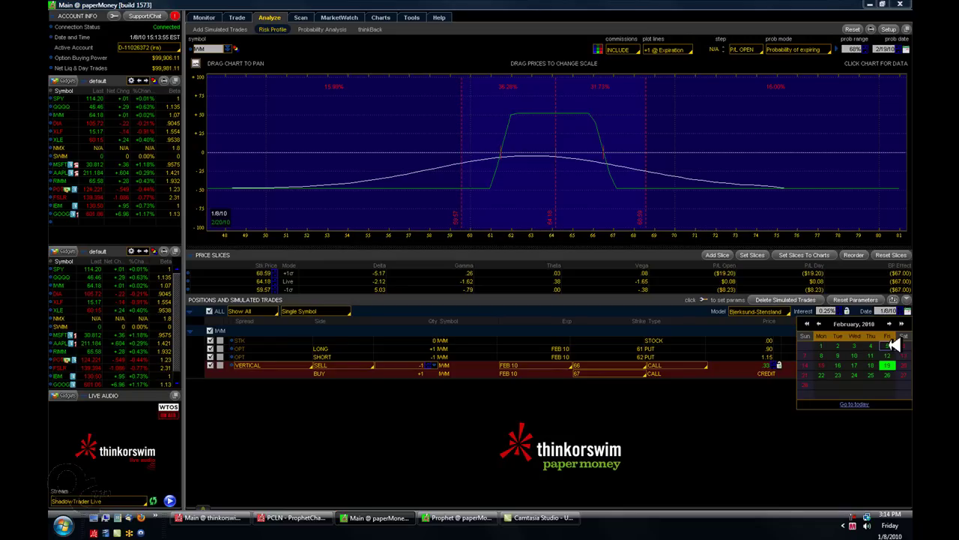
pyautogui.click(889, 345)
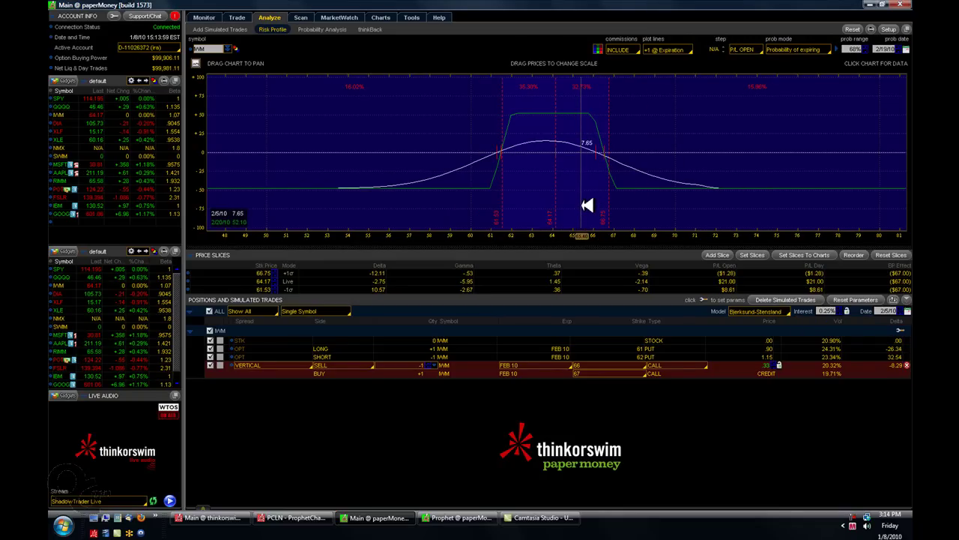
pyautogui.click(293, 279)
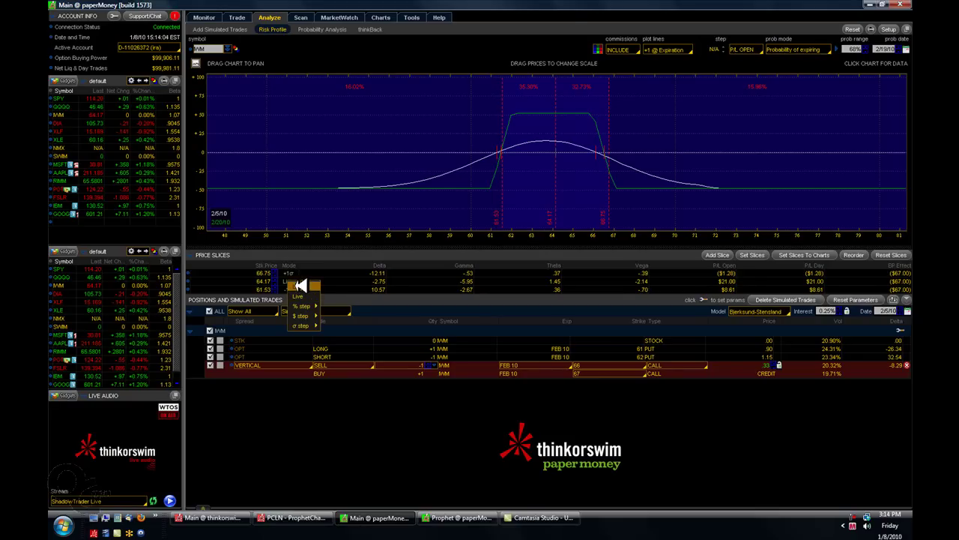
pyautogui.click(300, 284)
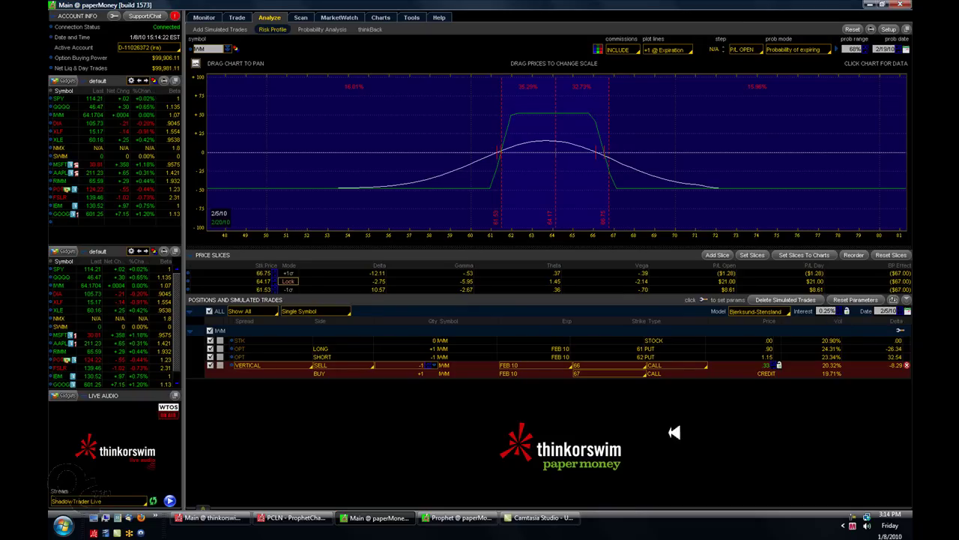
# Check the IWM chart in Prophet, then bring the paperMoney Risk Profile back in front.
pyautogui.click(453, 517)
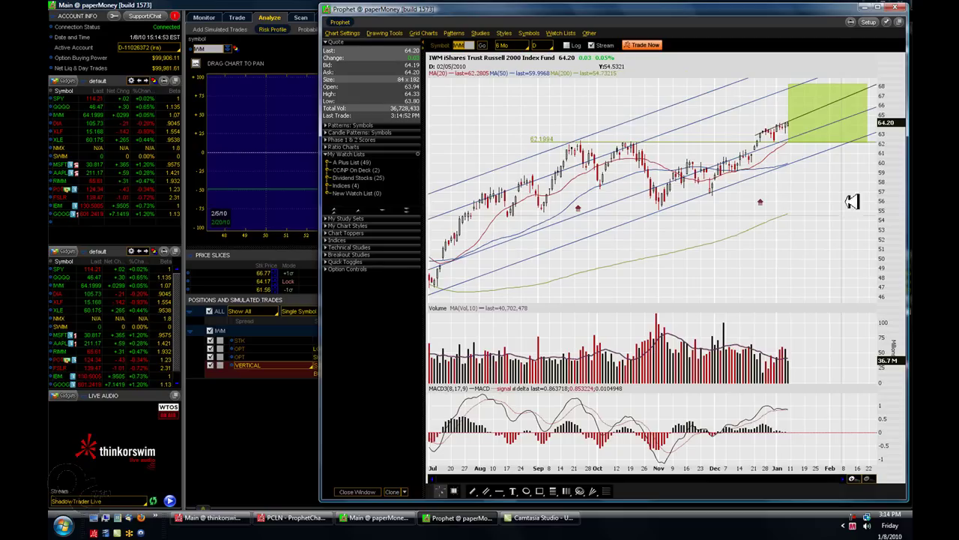
pyautogui.moveTo(851, 98)
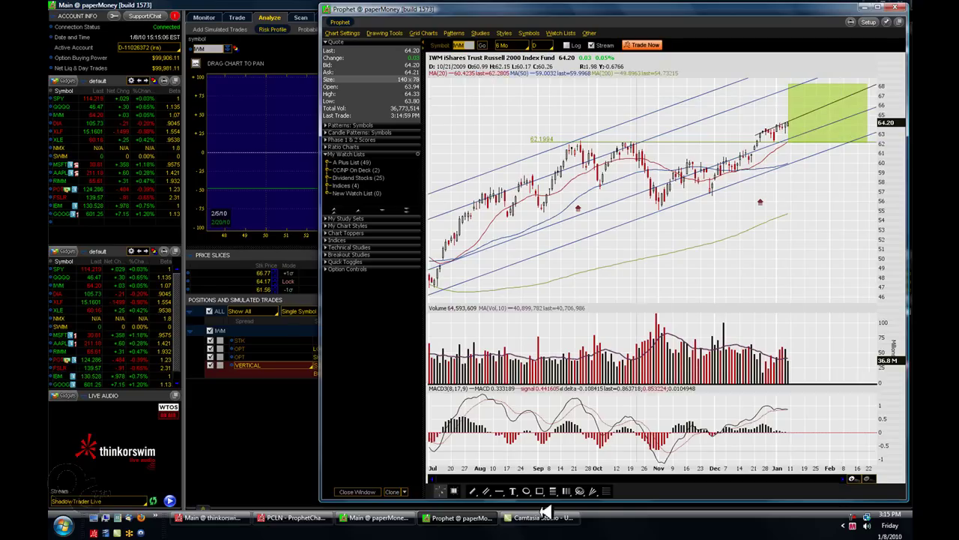
pyautogui.moveTo(391, 517)
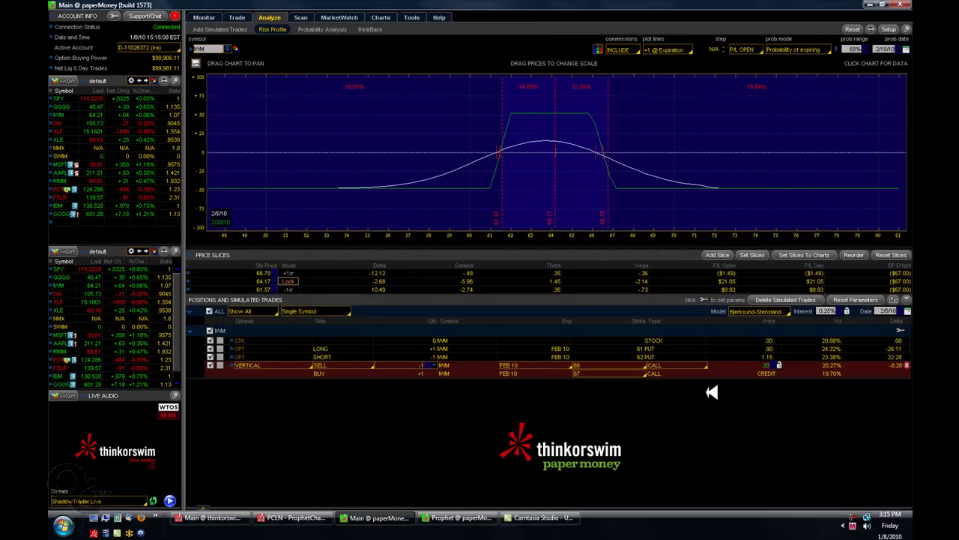
pyautogui.click(459, 517)
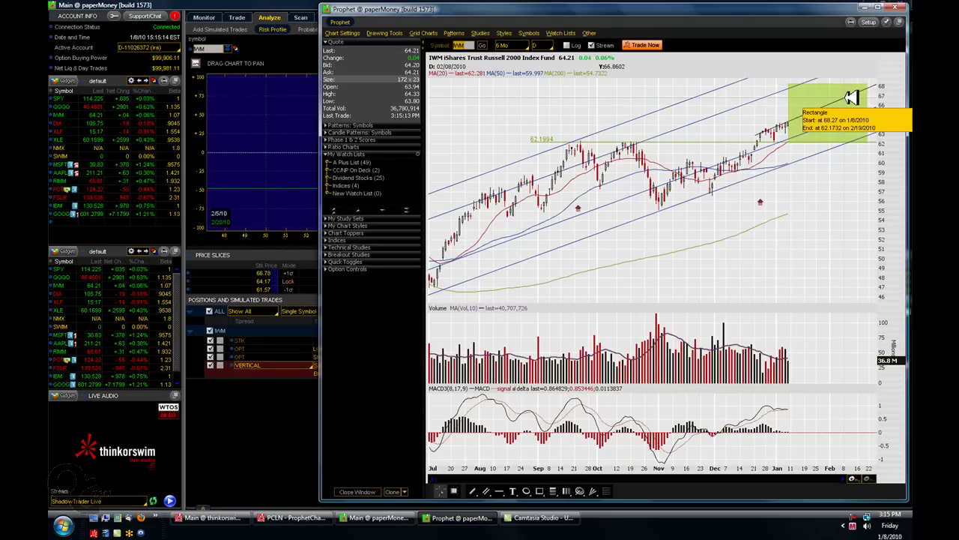
pyautogui.click(394, 517)
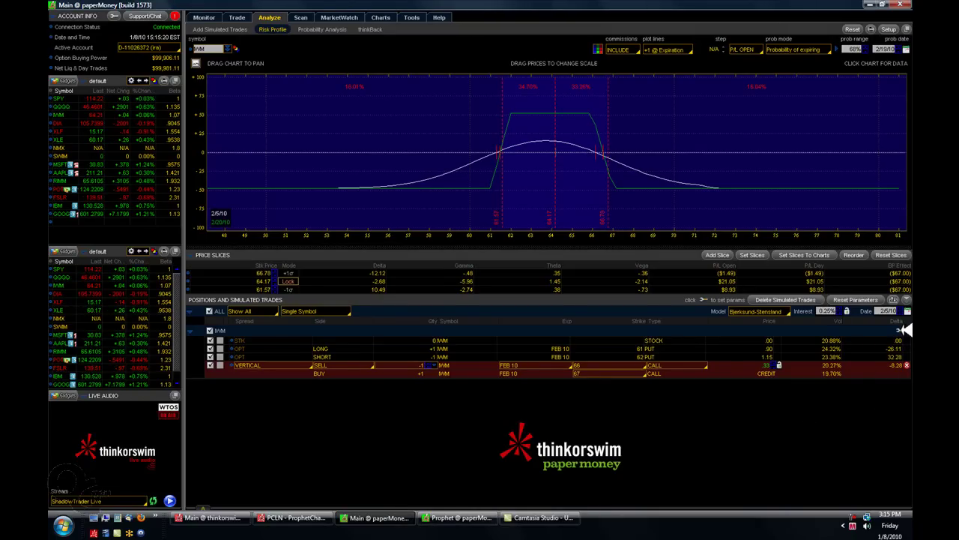
# Set the IWM what-if stock price to 66.88 and recalculate the risk profile.
pyautogui.click(902, 330)
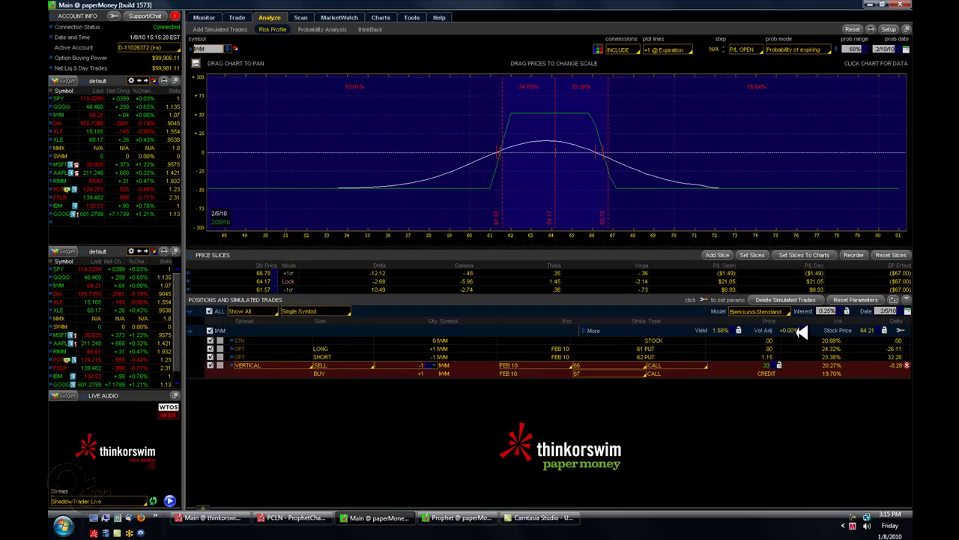
pyautogui.click(872, 329)
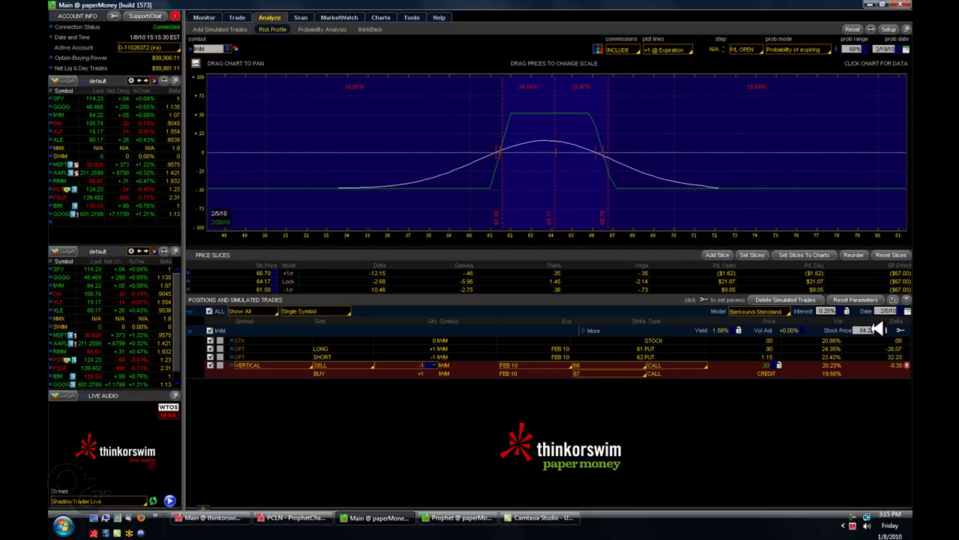
pyautogui.write('6')
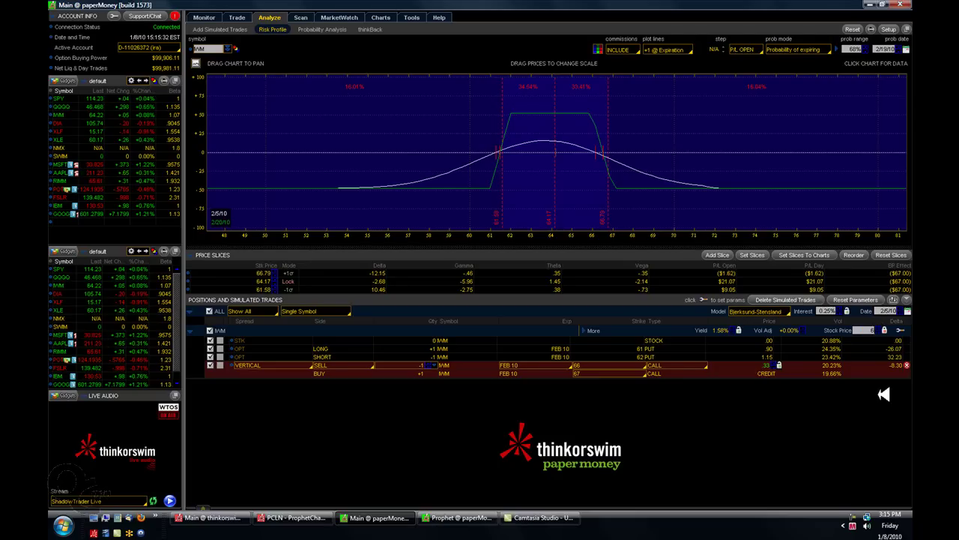
pyautogui.write('6.88')
pyautogui.press('Return')
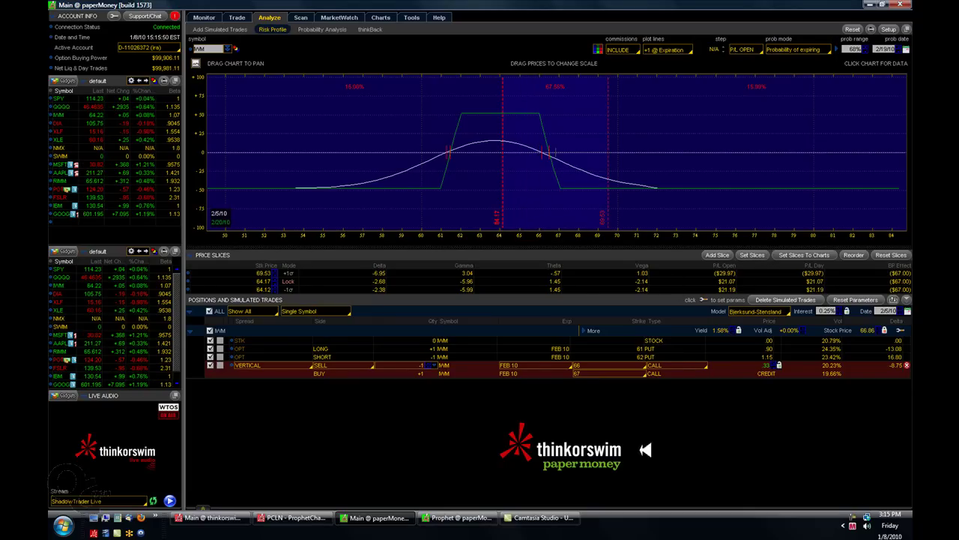
# Remove the 66/67 call vertical and switch the middle price slice from Lock to Live.
pyautogui.click(211, 372)
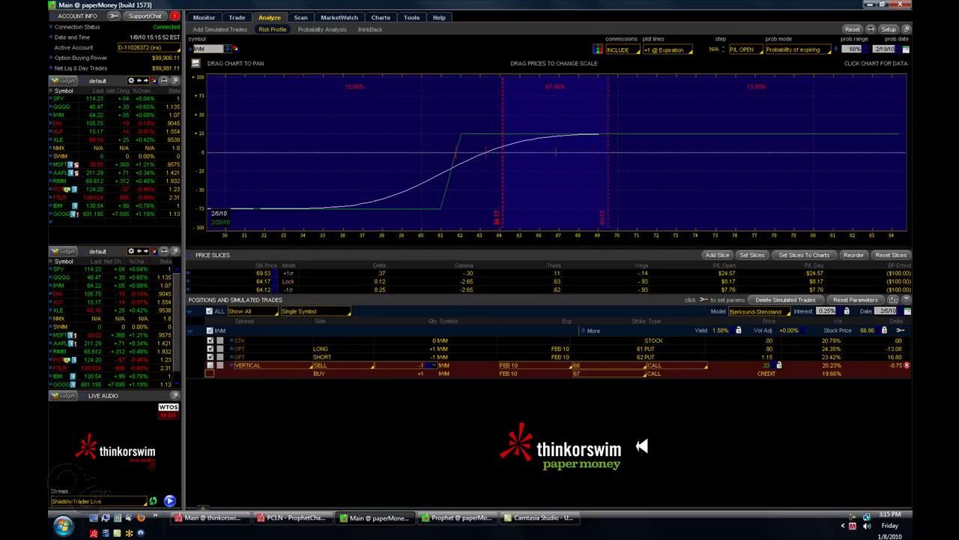
pyautogui.click(908, 365)
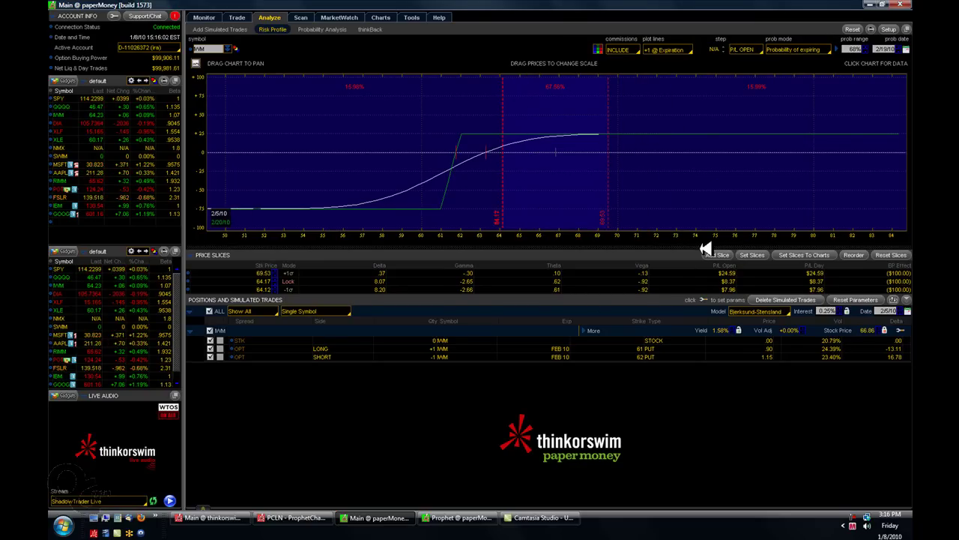
pyautogui.click(288, 282)
pyautogui.click(294, 290)
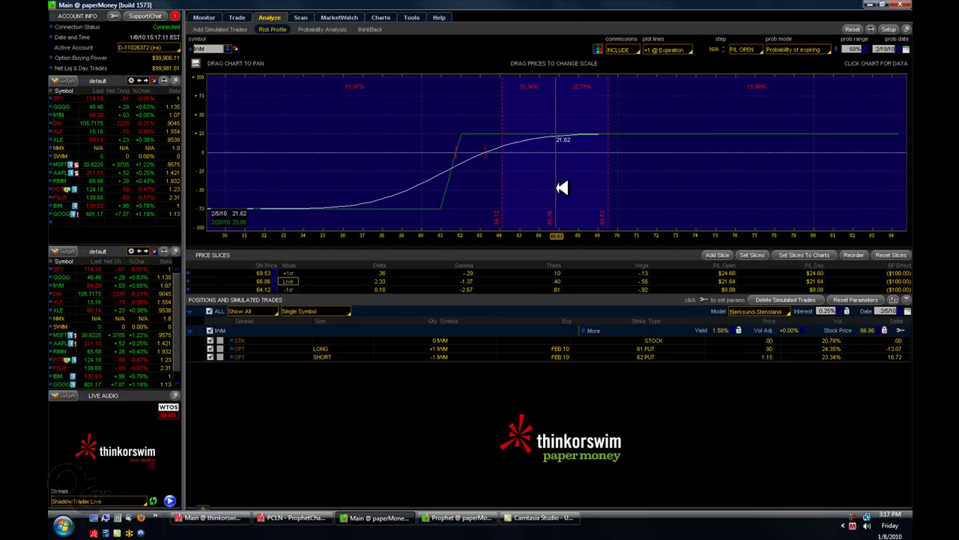
# Try a +5% volatility adjustment, then change it to -5%.
pyautogui.click(787, 330)
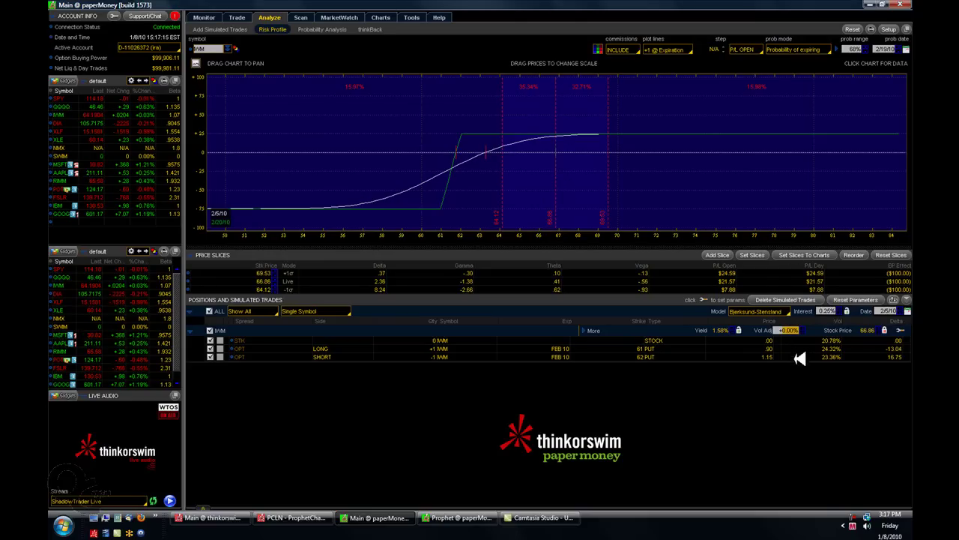
pyautogui.press('Return')
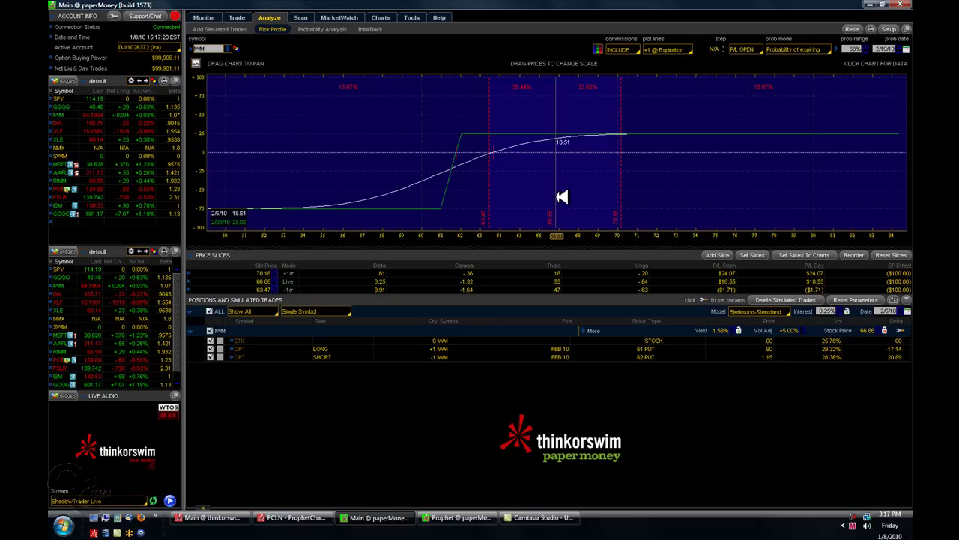
pyautogui.click(791, 330)
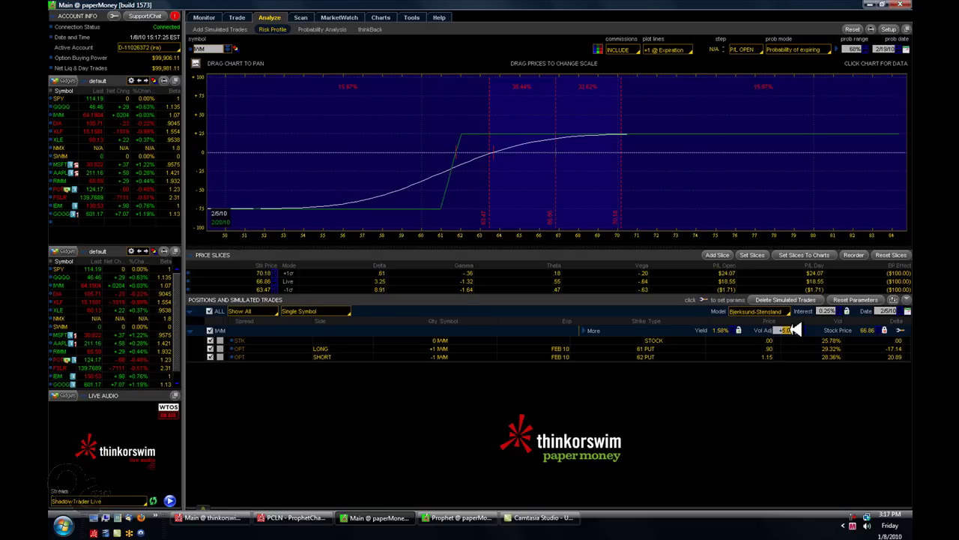
pyautogui.press('BackSpace')
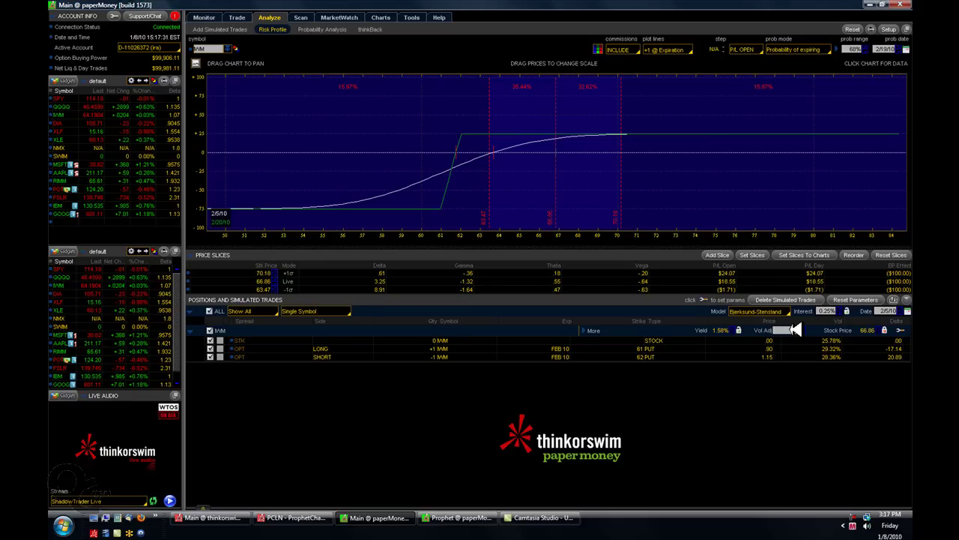
pyautogui.write('-5')
pyautogui.press('Return')
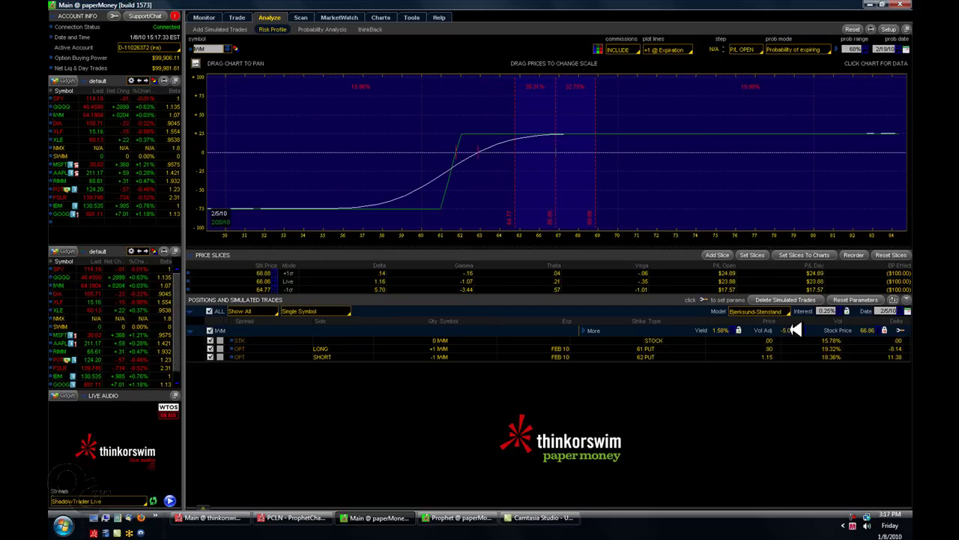
# Return the simulation date to today (1/8/10) and reset stock price to 64.22 and volatility to +0.00%.
pyautogui.click(906, 48)
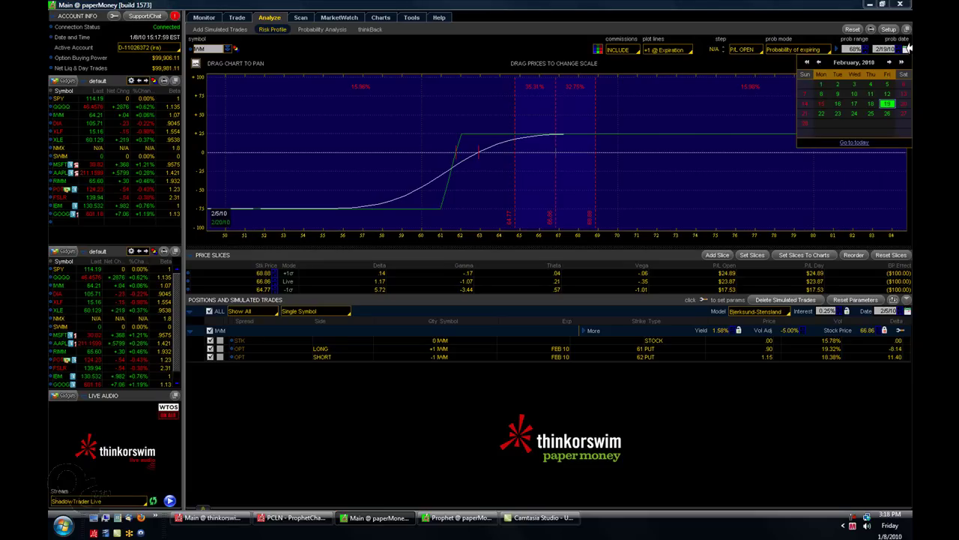
pyautogui.click(892, 103)
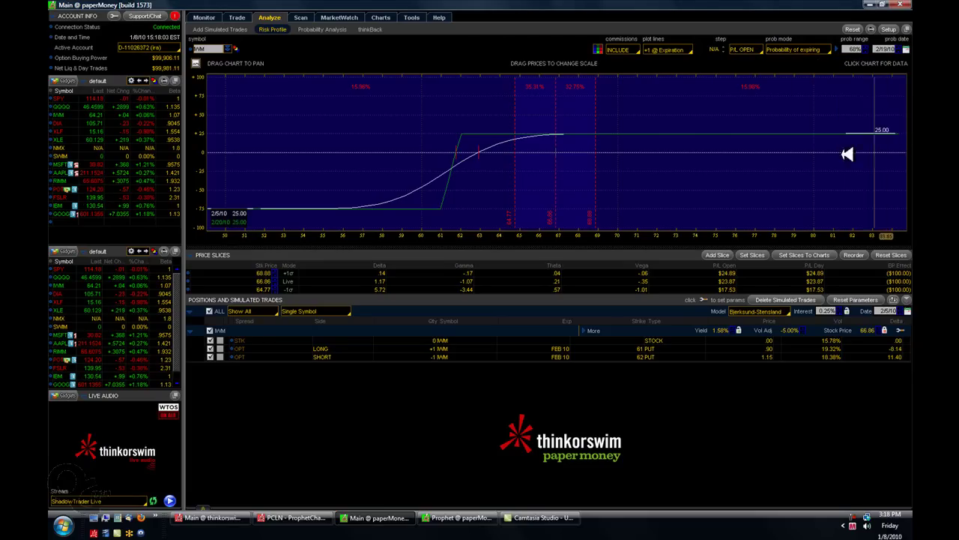
pyautogui.click(908, 310)
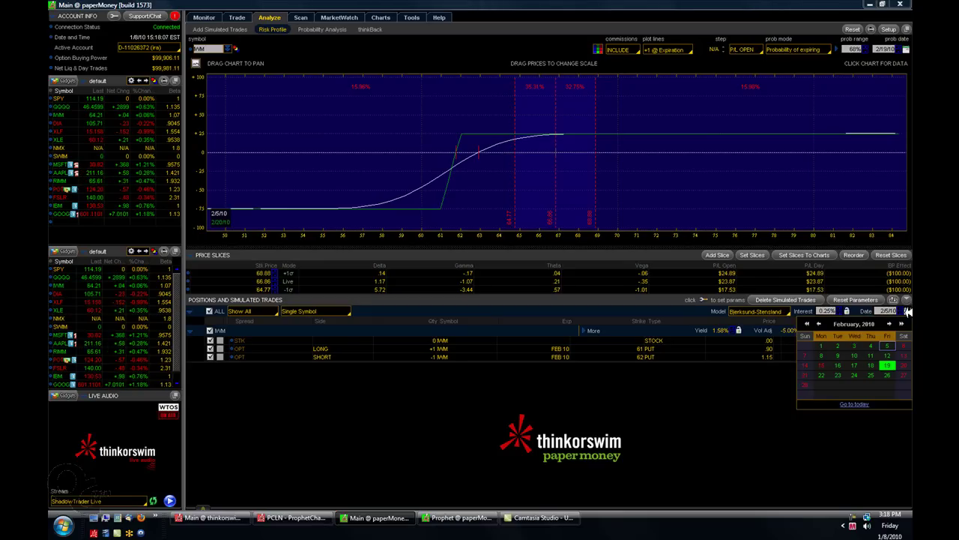
pyautogui.click(862, 403)
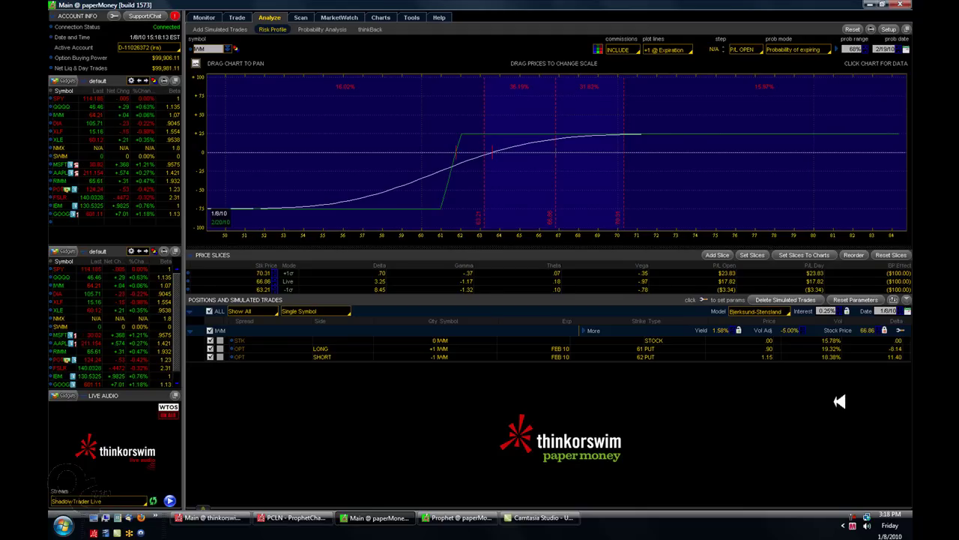
pyautogui.click(868, 299)
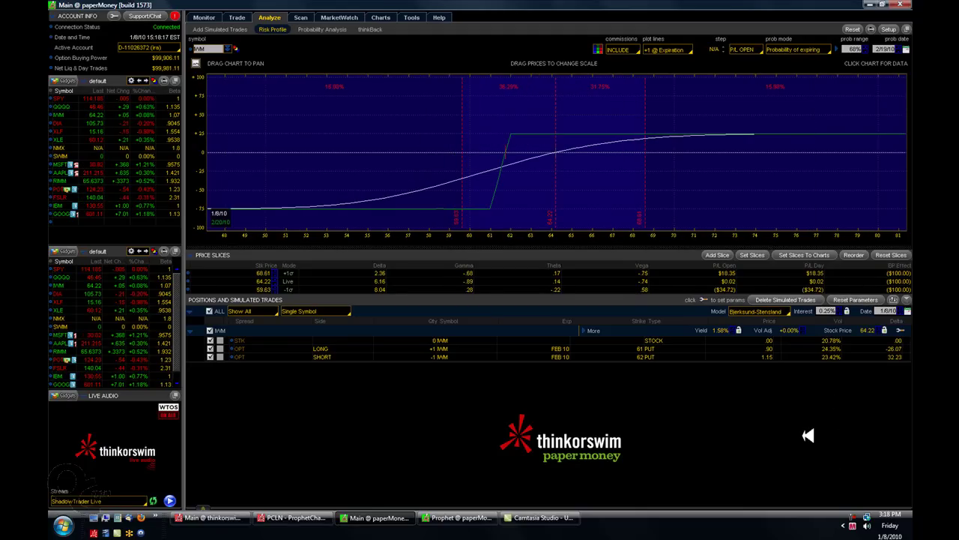